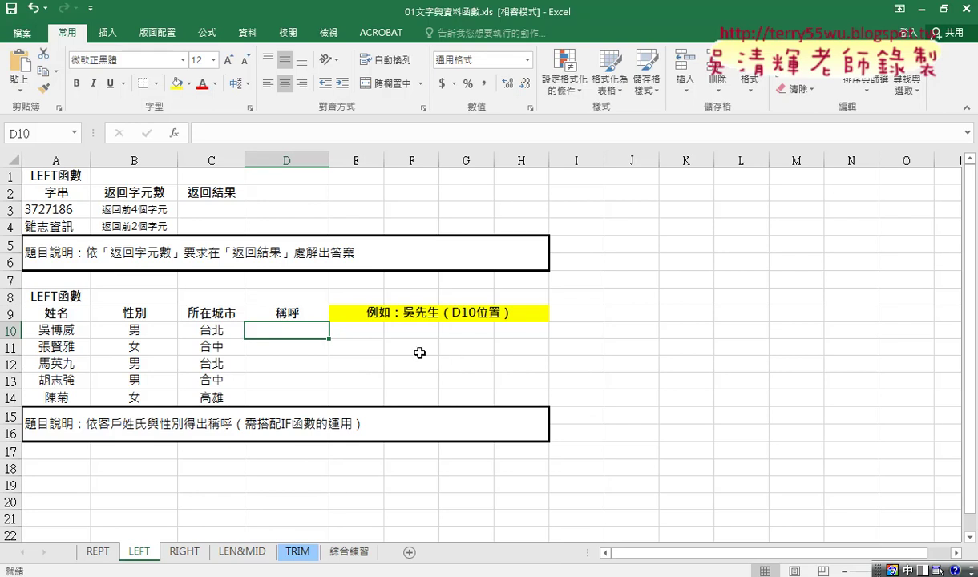
Annotate the example salutation 吳先生, the customer name column and the first gender 男
click(64, 327)
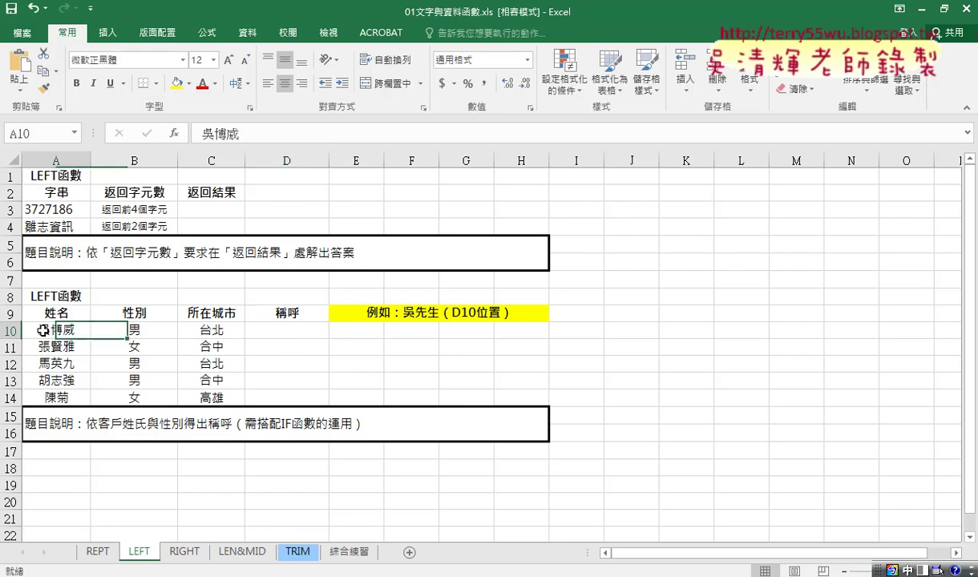
click(455, 316)
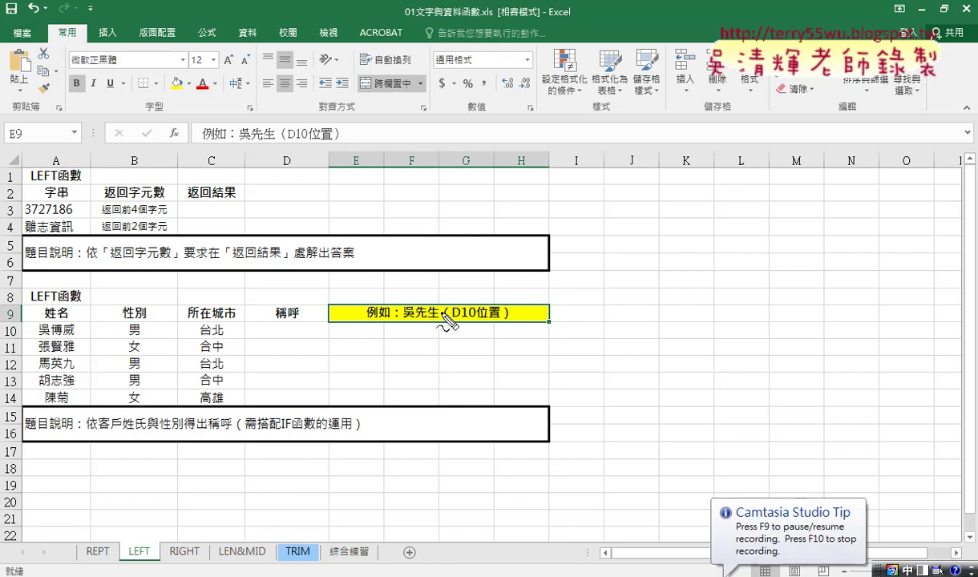
mouse_move(416, 292)
mouse_down()
mouse_move(416, 339)
mouse_move(399, 324)
mouse_up()
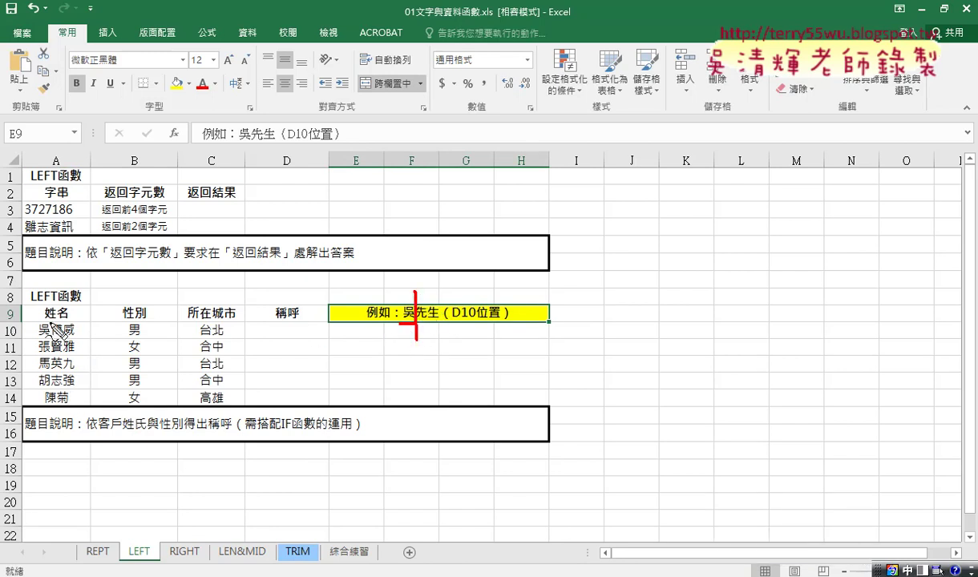
drag(53, 319, 56, 407)
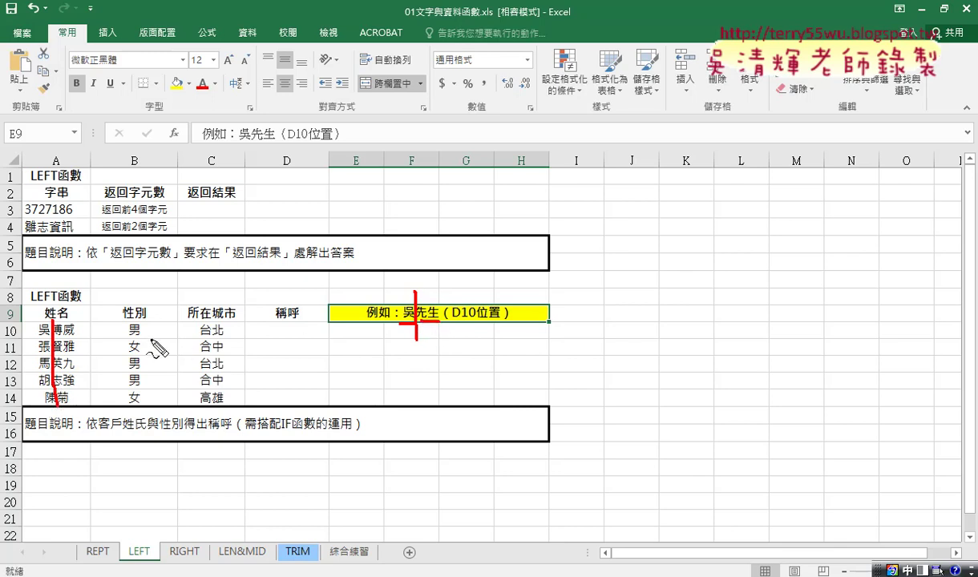
mouse_move(133, 338)
mouse_down()
mouse_move(145, 326)
mouse_move(131, 338)
mouse_up()
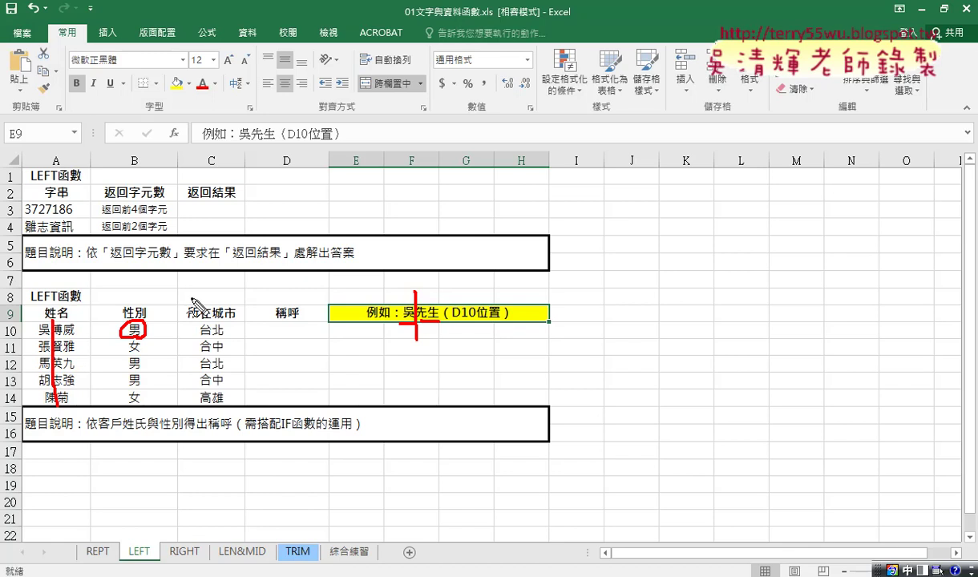
mouse_move(418, 276)
mouse_down()
mouse_move(407, 250)
mouse_move(416, 287)
mouse_up()
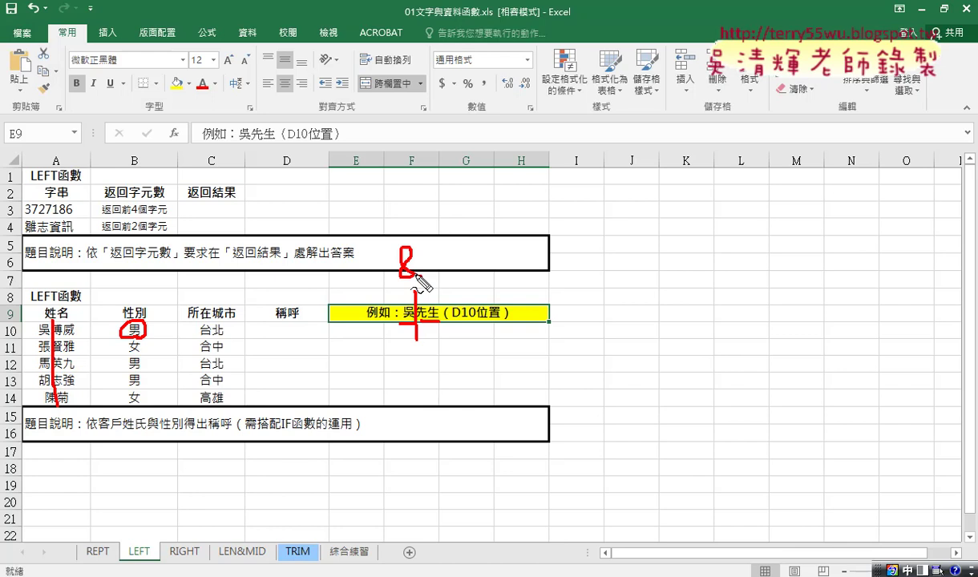
key(Escape)
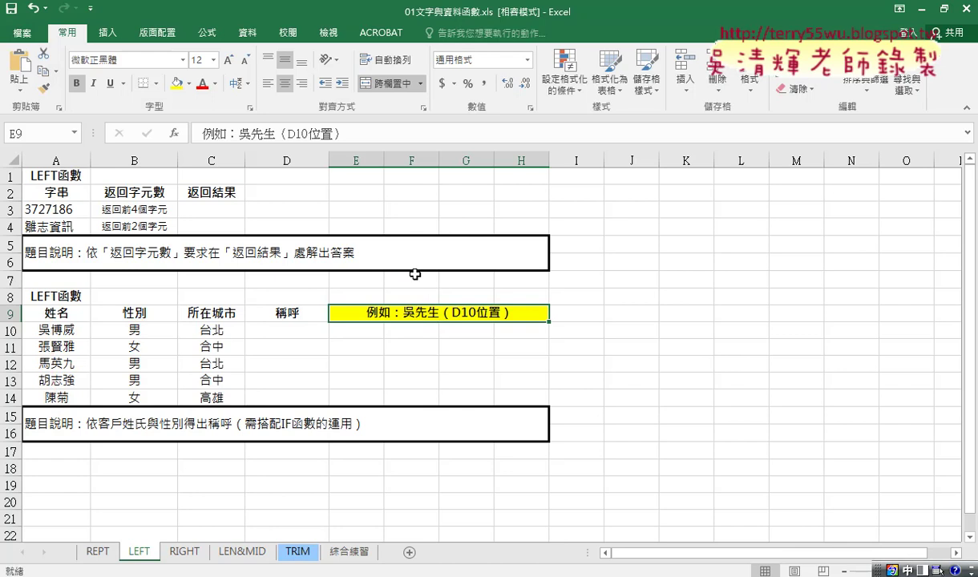
Insert the LEFT function from the 文字 category into D10
click(268, 326)
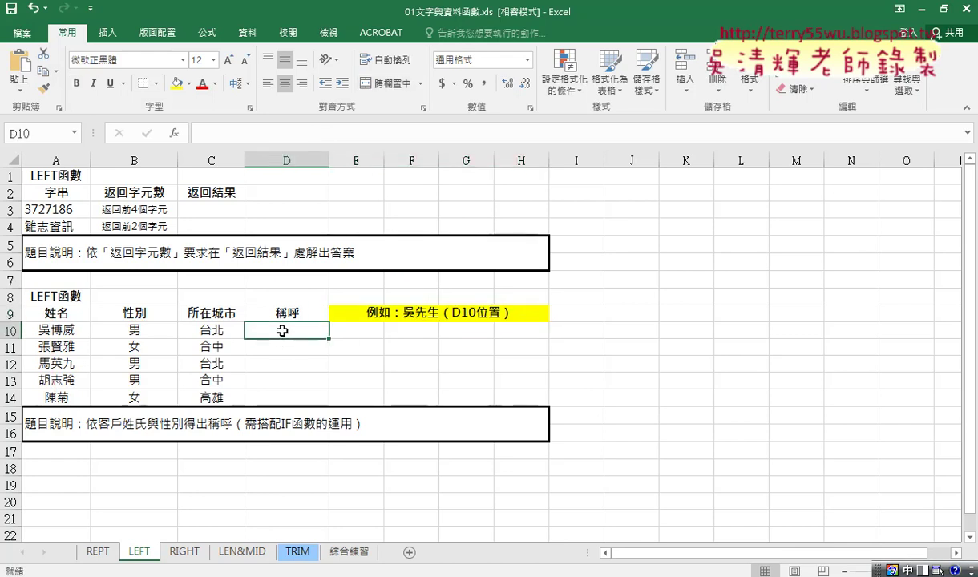
click(175, 133)
click(706, 169)
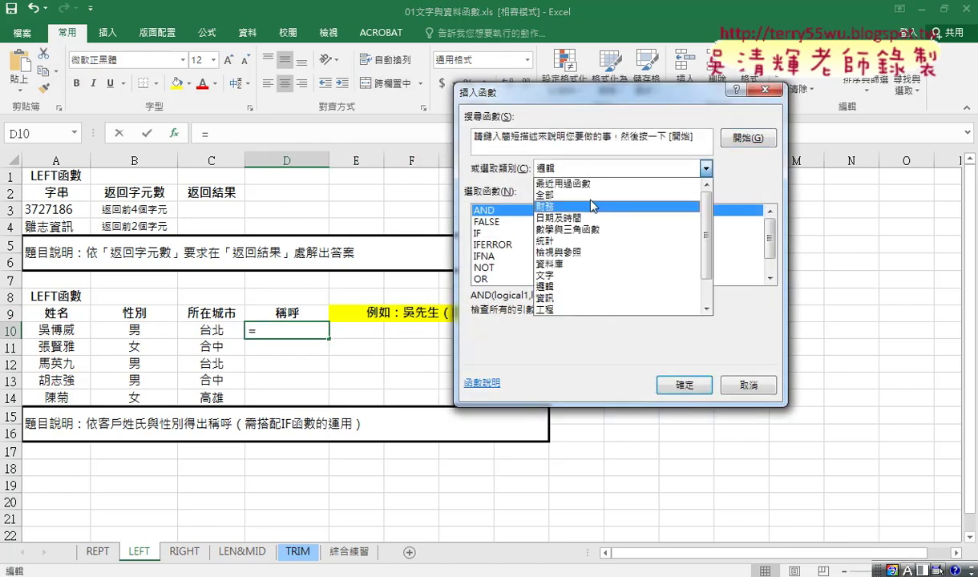
click(583, 275)
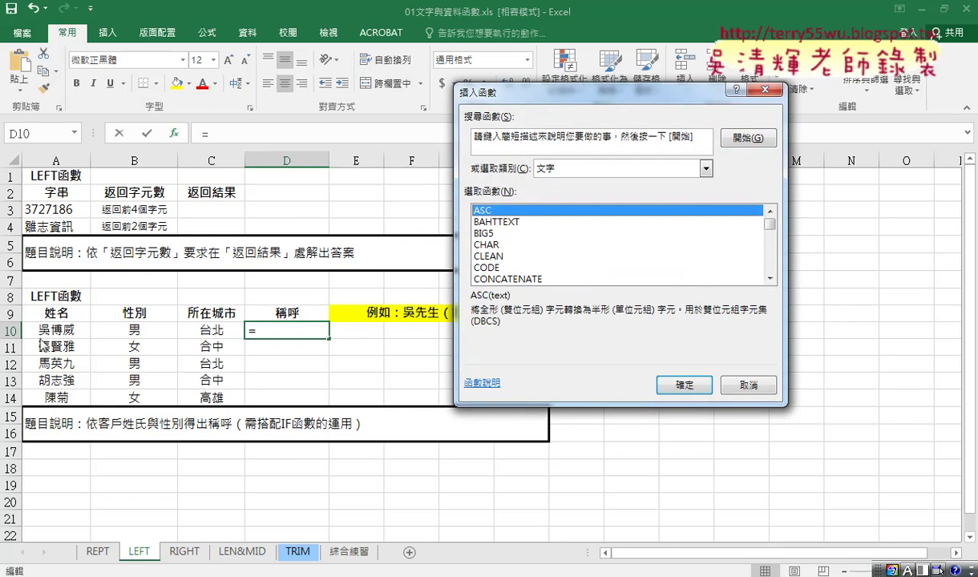
drag(770, 226, 772, 244)
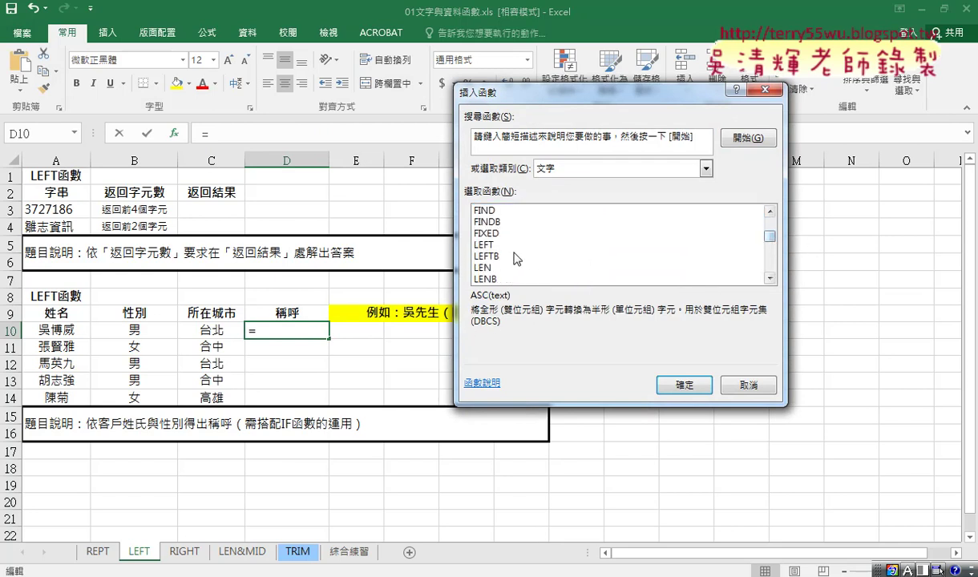
click(486, 244)
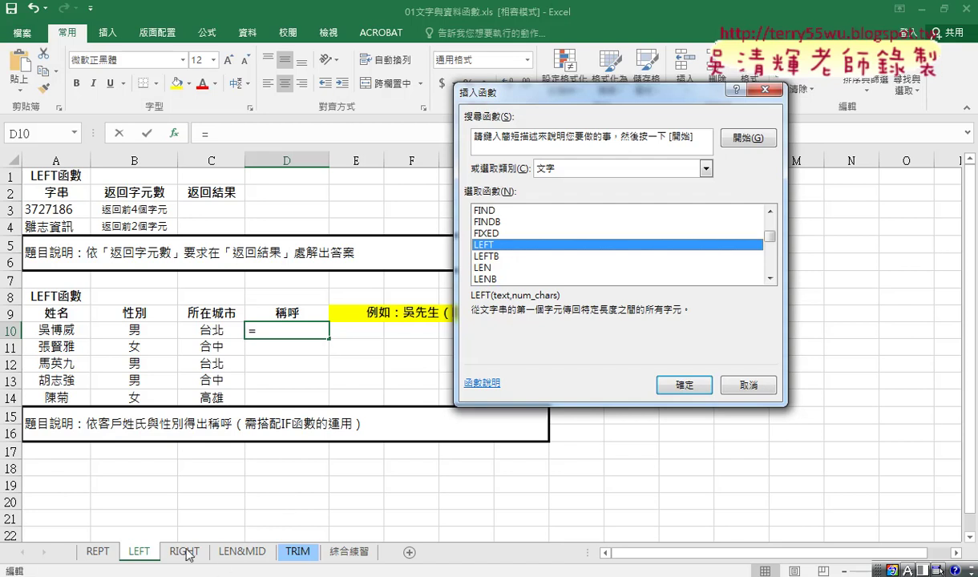
click(683, 385)
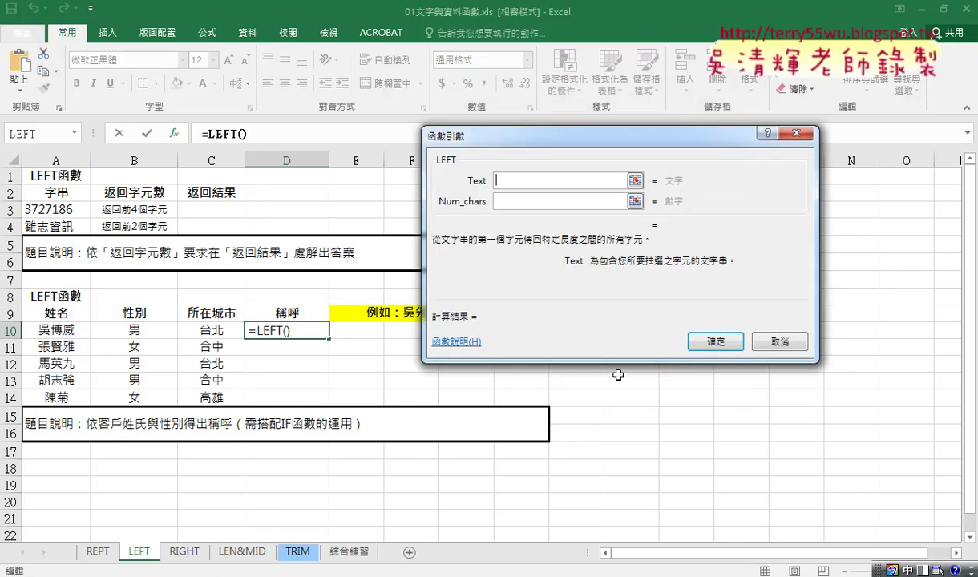
Set LEFT to take 1 character of A10 and fill it down to D14
click(64, 329)
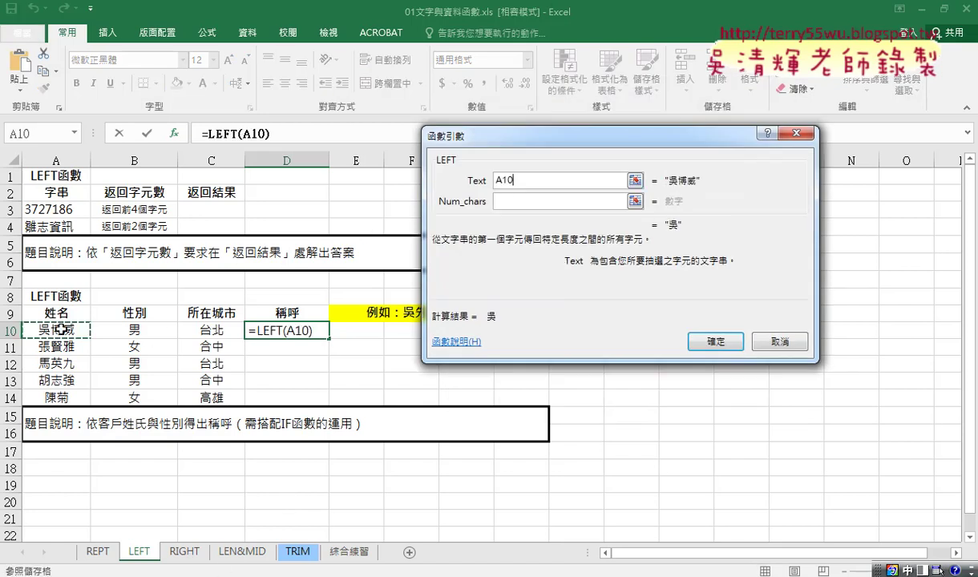
click(506, 205)
text(1)
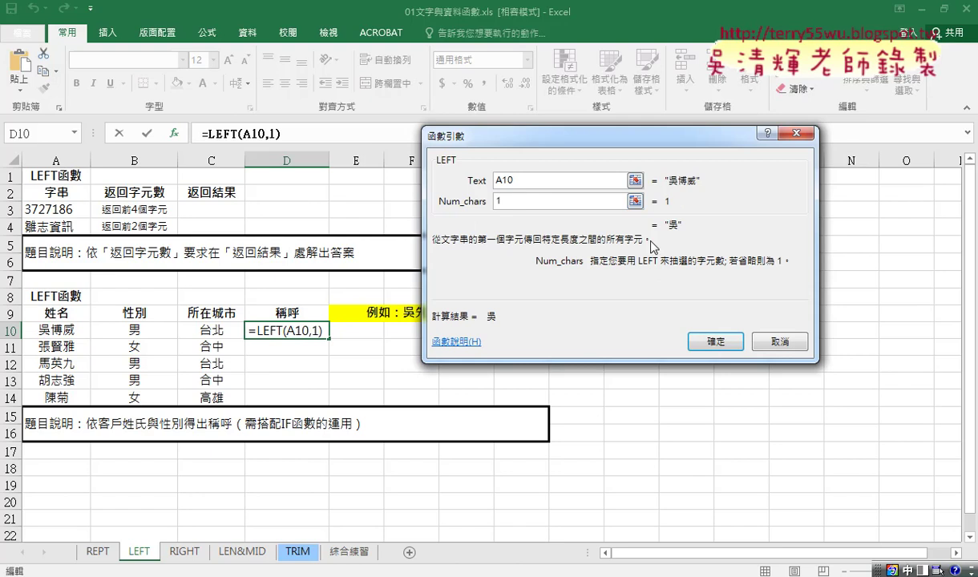
click(717, 343)
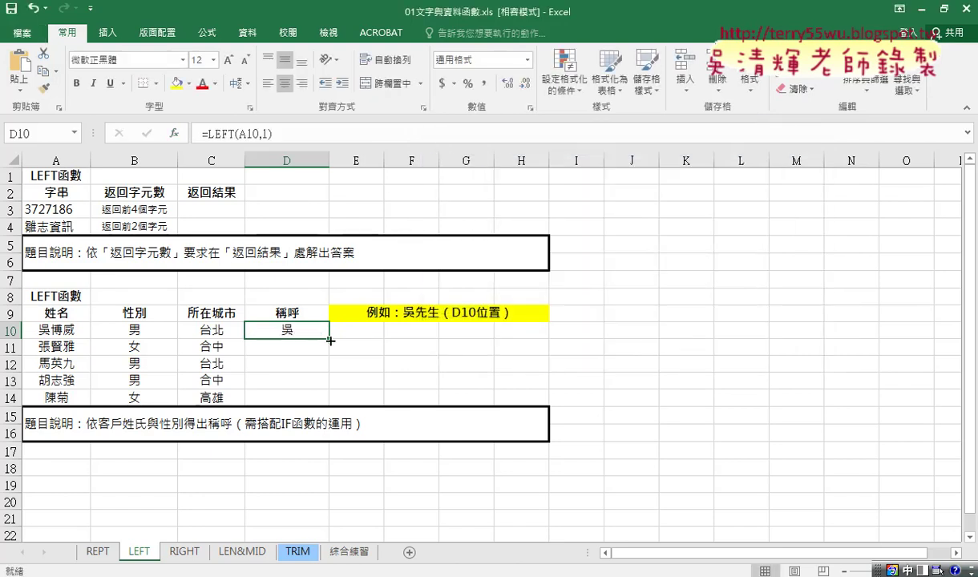
drag(327, 338, 326, 401)
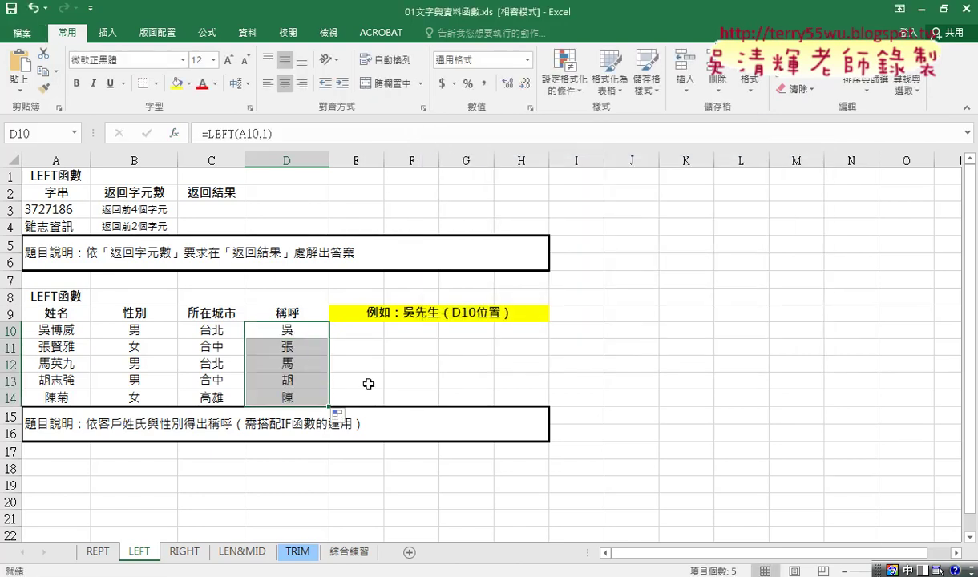
click(315, 329)
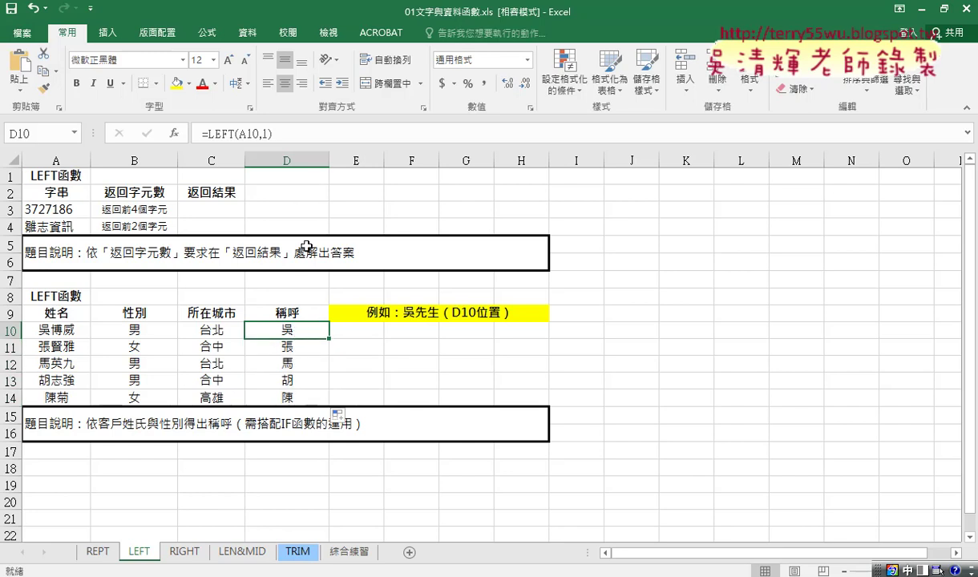
Append & after =LEFT(A10,1) in D10's formula to join a title onto the surname
click(342, 138)
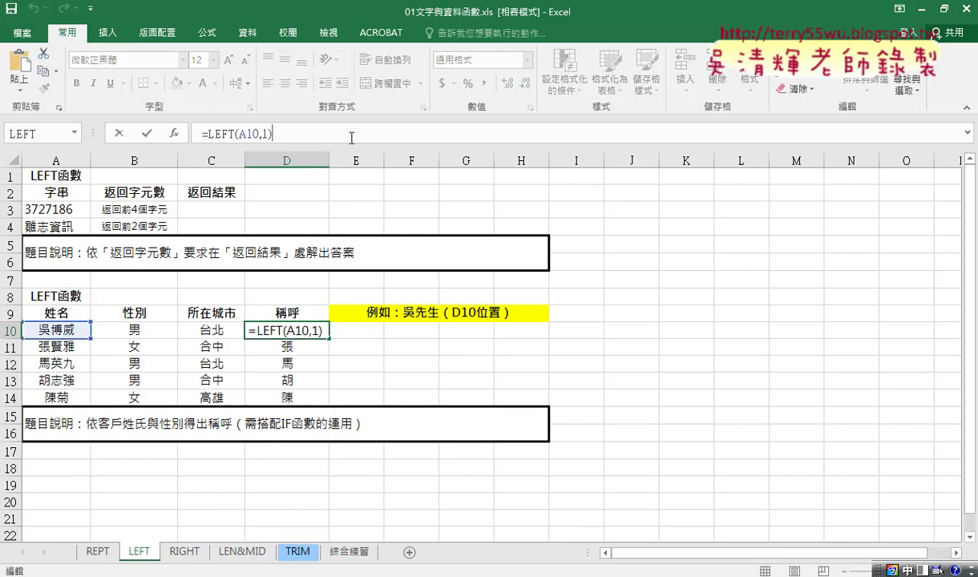
text(&)
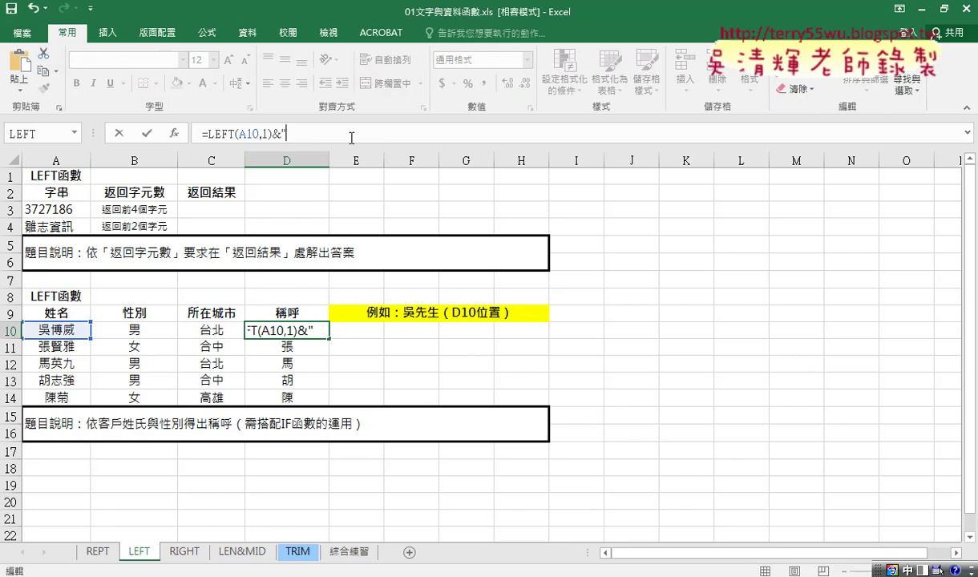
text(")
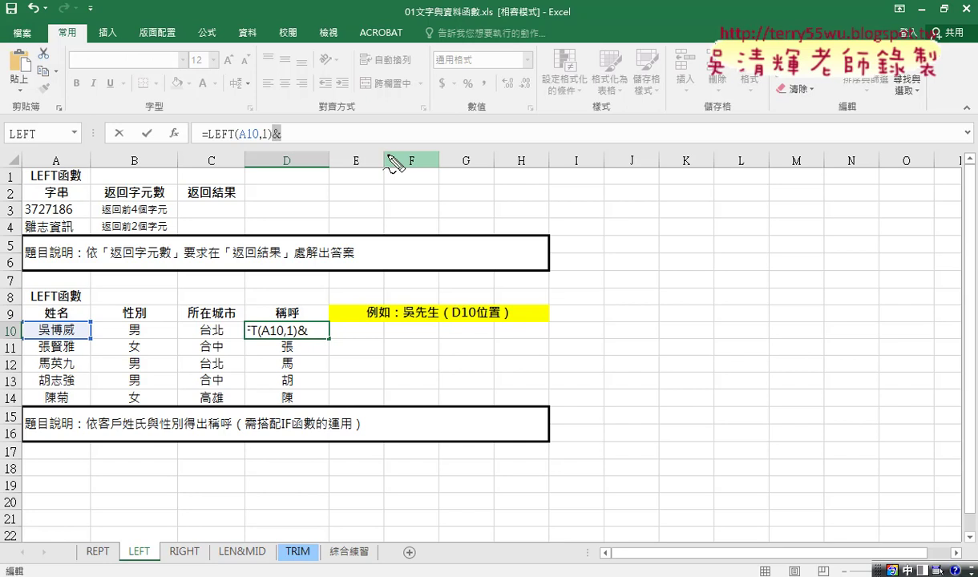
mouse_move(437, 307)
mouse_down()
mouse_move(293, 150)
mouse_move(315, 142)
mouse_up()
key(Escape)
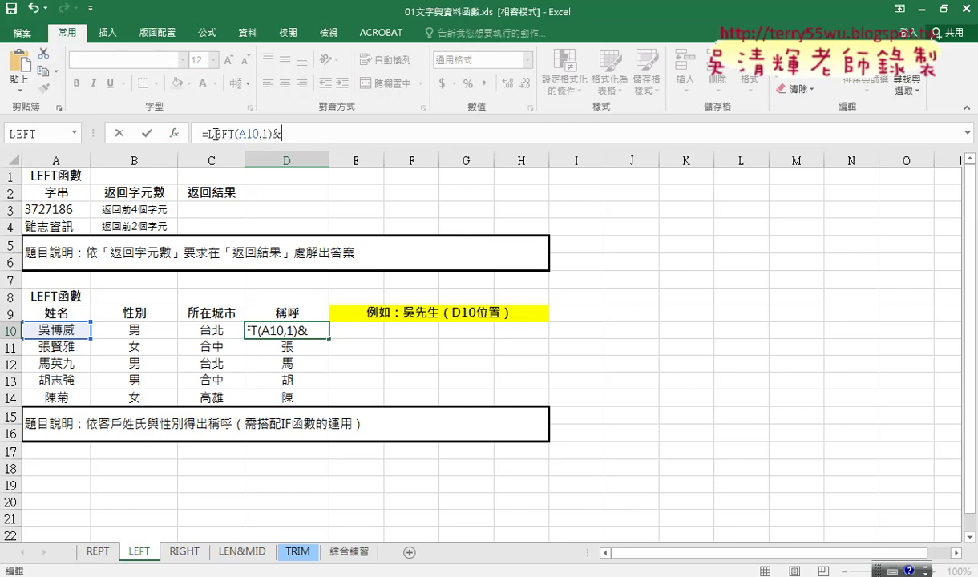
Insert IF after the & from the Name Box's recently used functions list
click(74, 134)
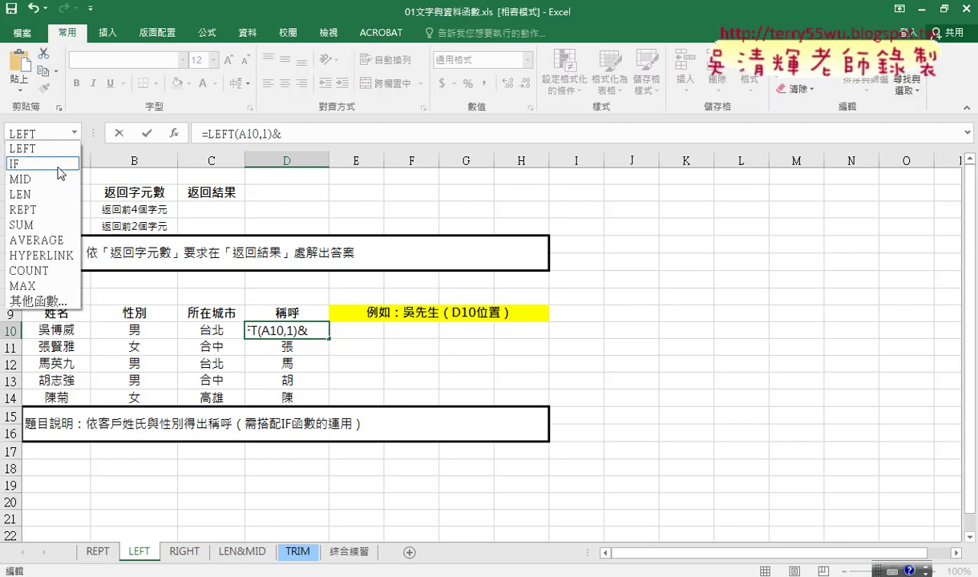
drag(29, 155, 359, 126)
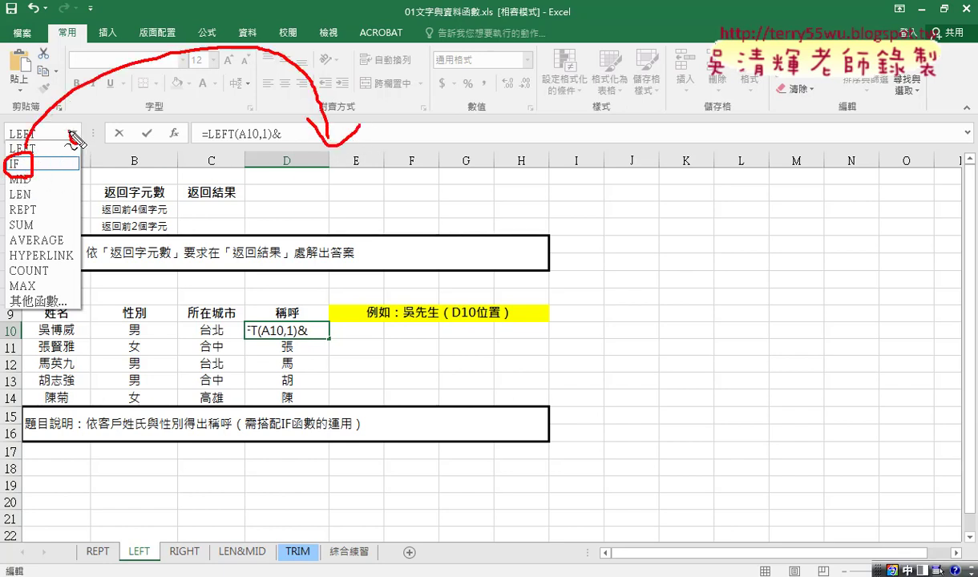
drag(76, 137, 72, 141)
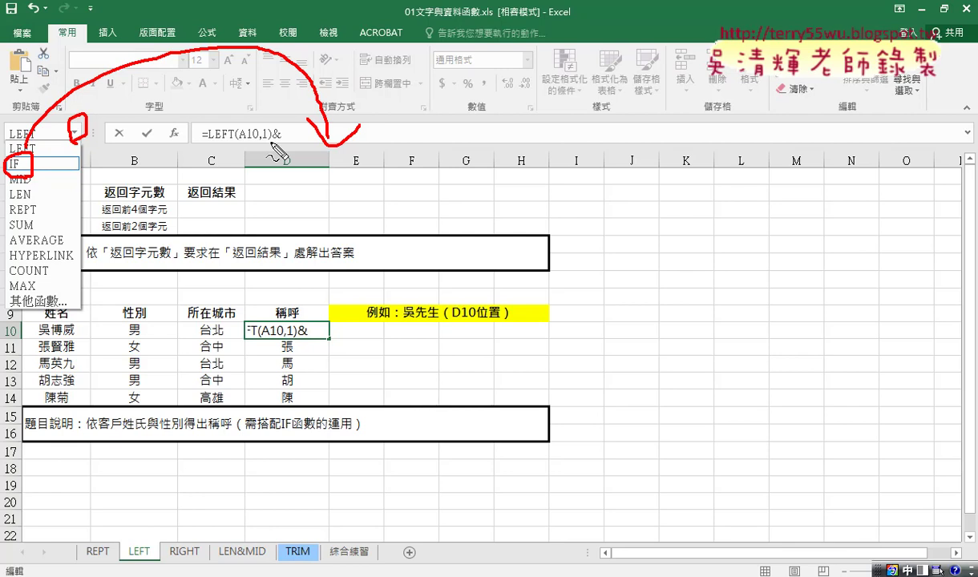
key(Escape)
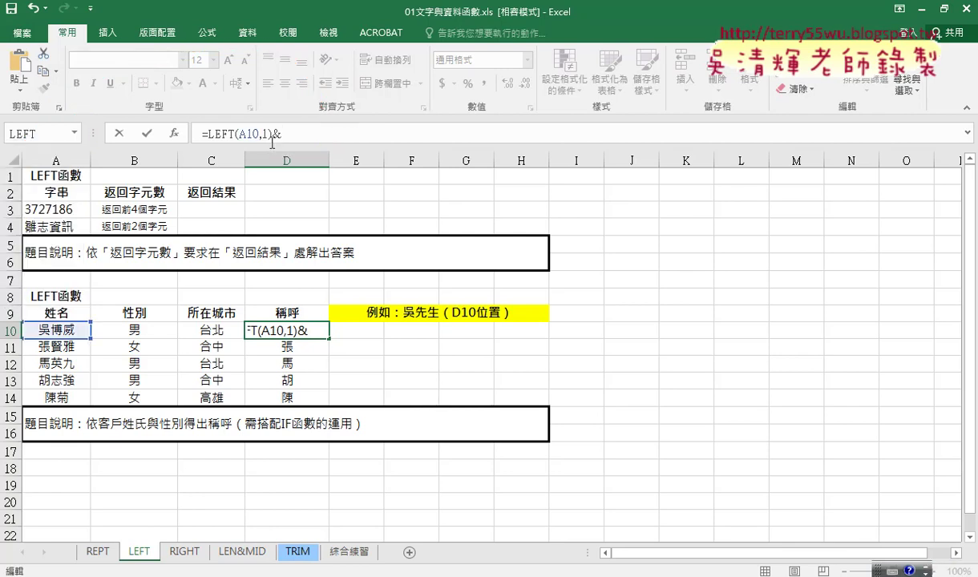
click(74, 134)
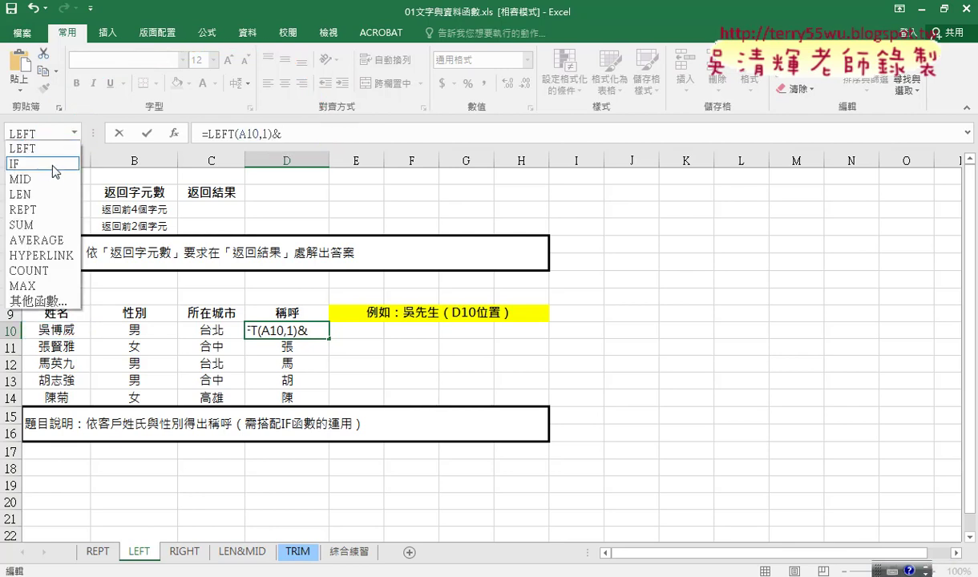
click(44, 163)
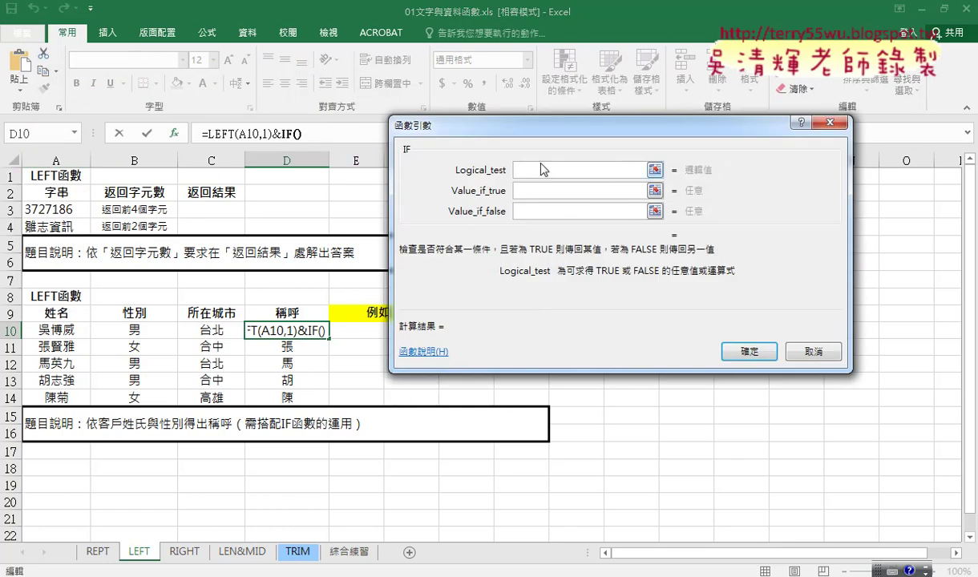
Set IF to test B10="男", returning "先生" if true and "小姐" otherwise
drag(529, 132, 470, 61)
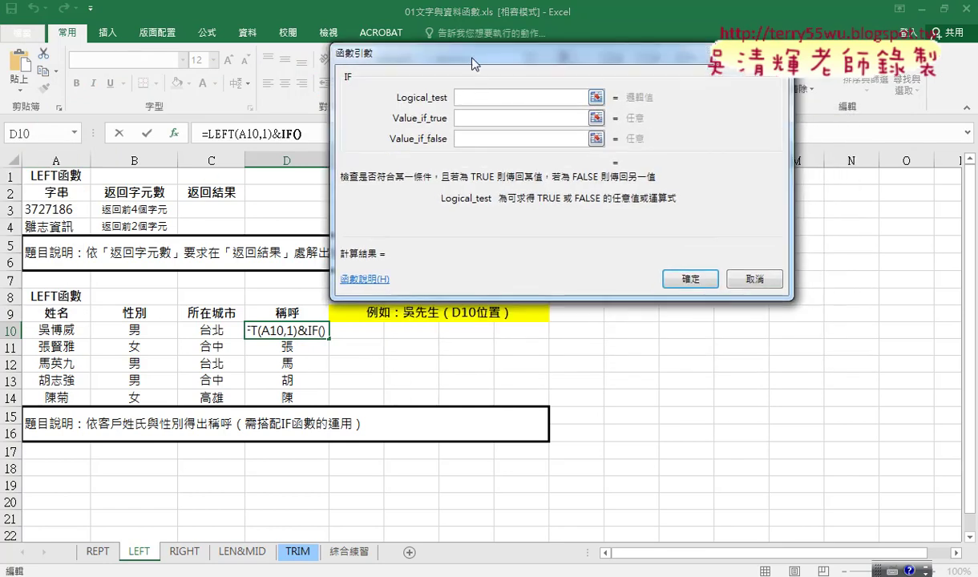
click(150, 331)
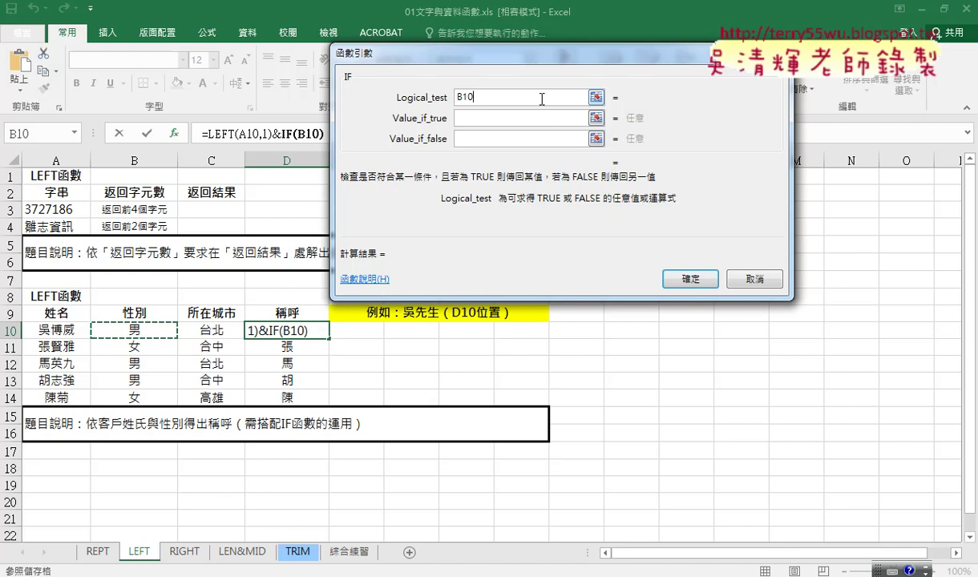
text(="")
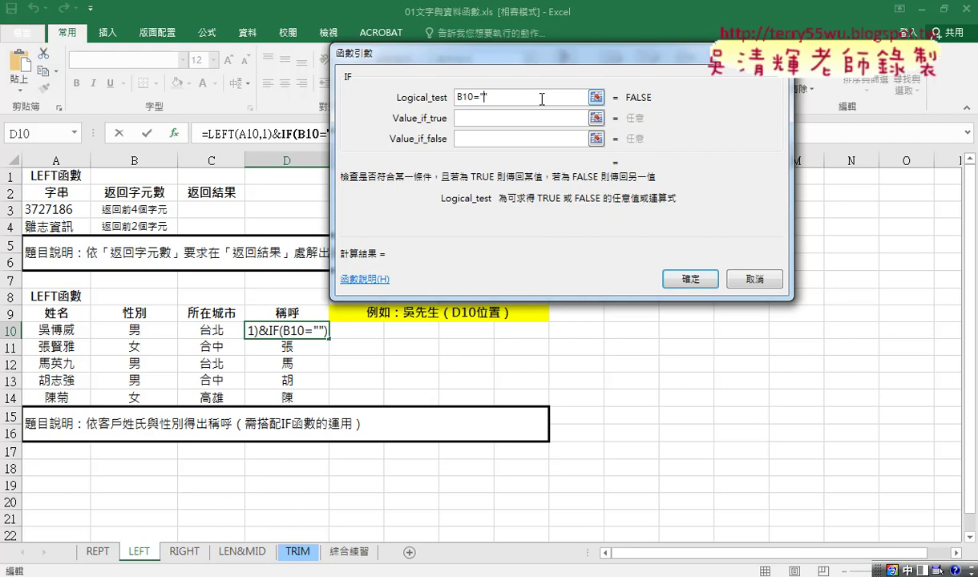
text(ㄋ)
text(男)
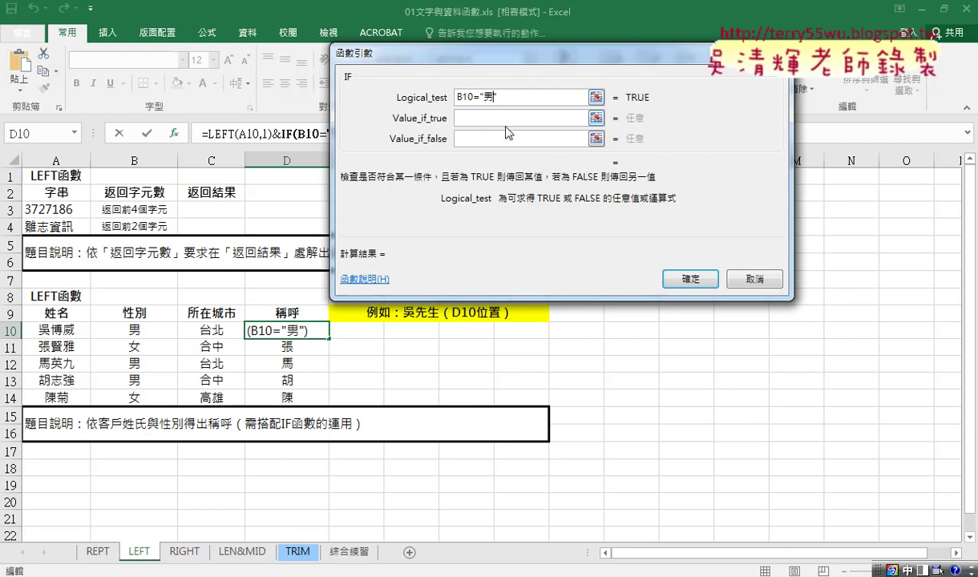
click(481, 118)
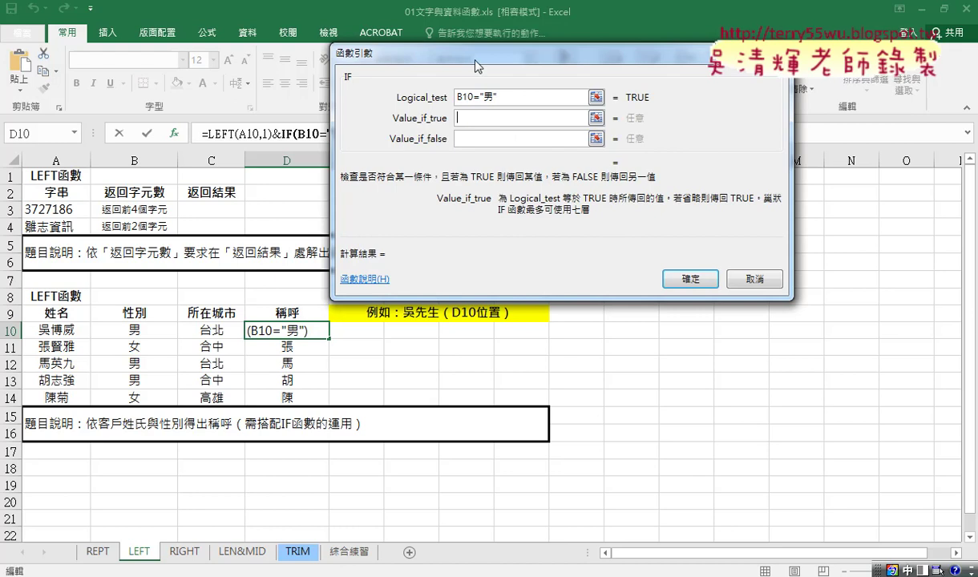
drag(452, 54, 549, 63)
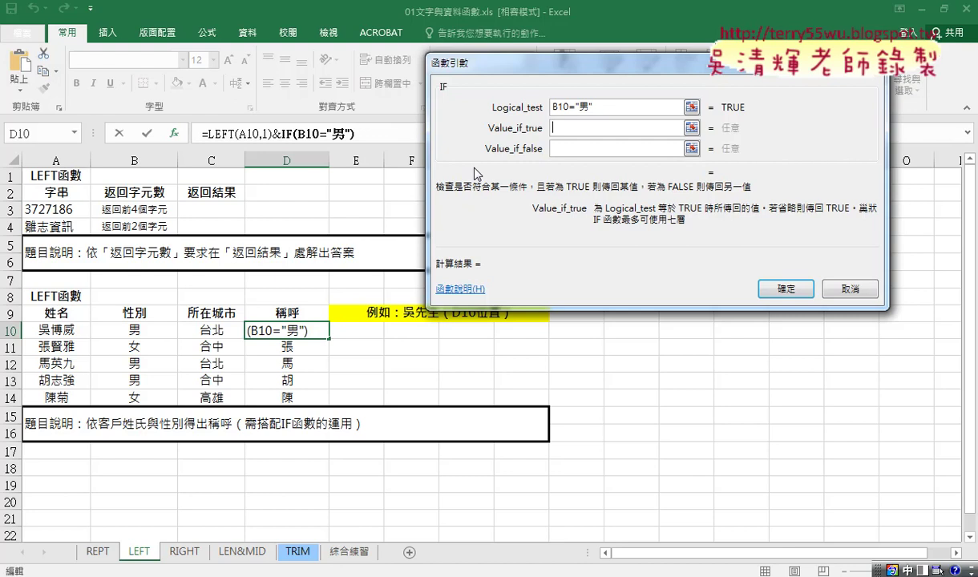
text(",)
text(先)
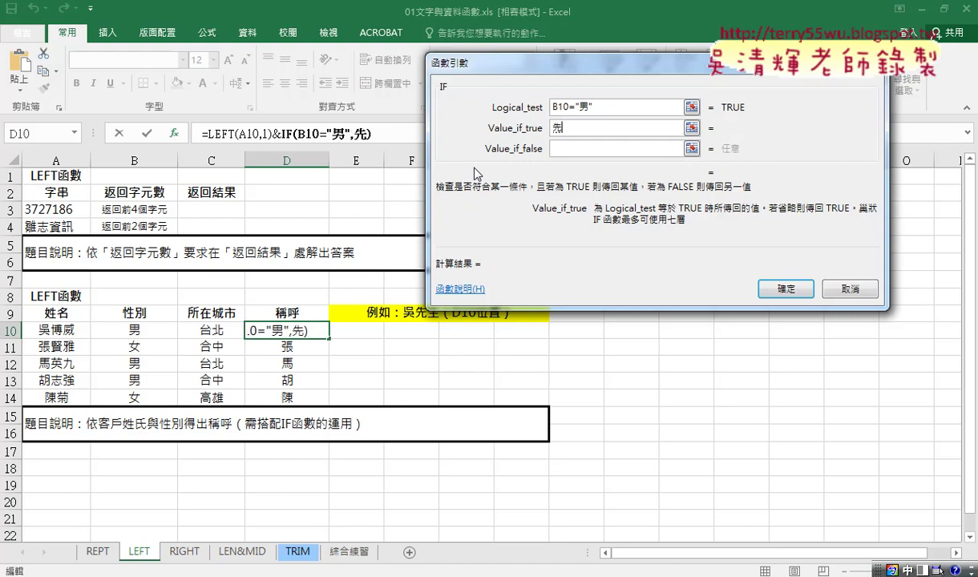
text(生)
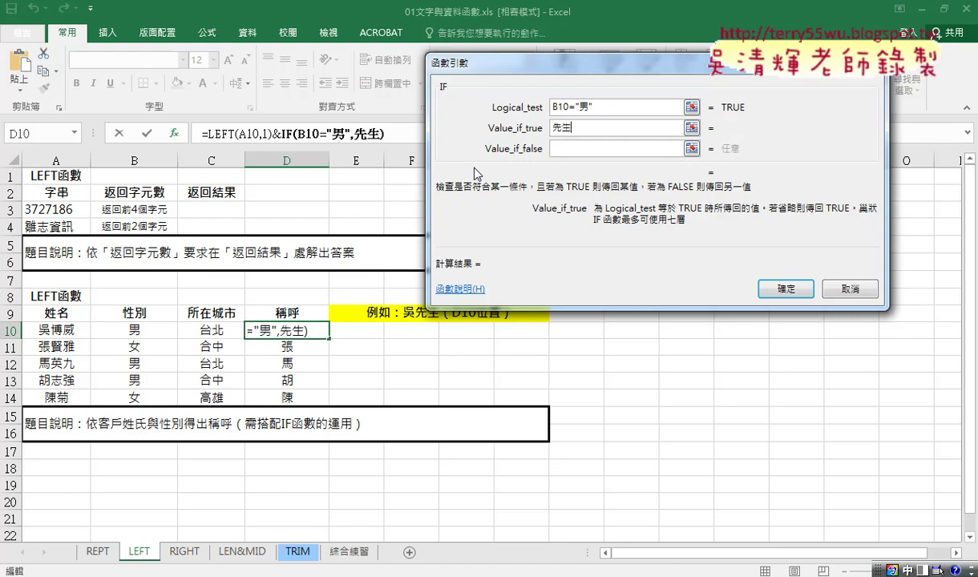
key(Tab)
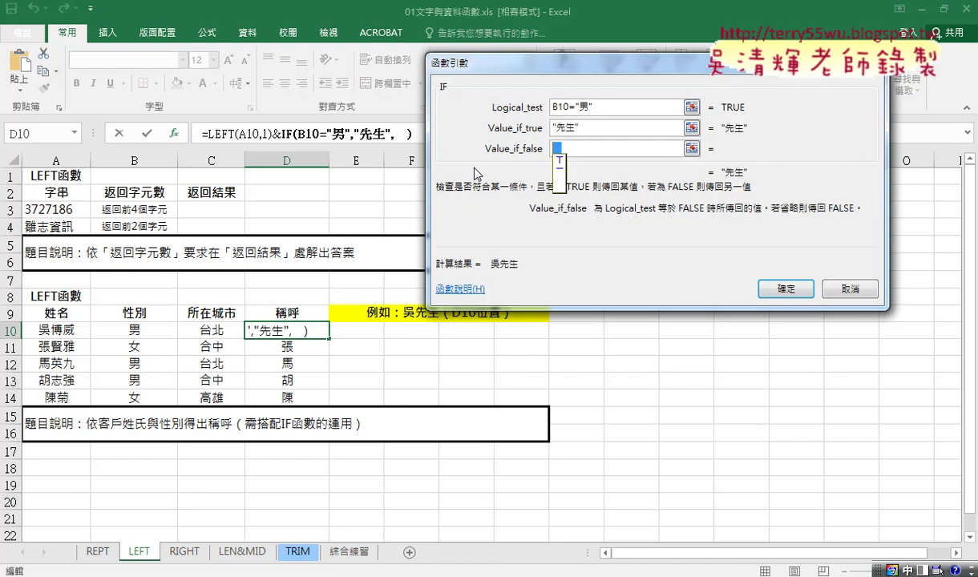
text(小)
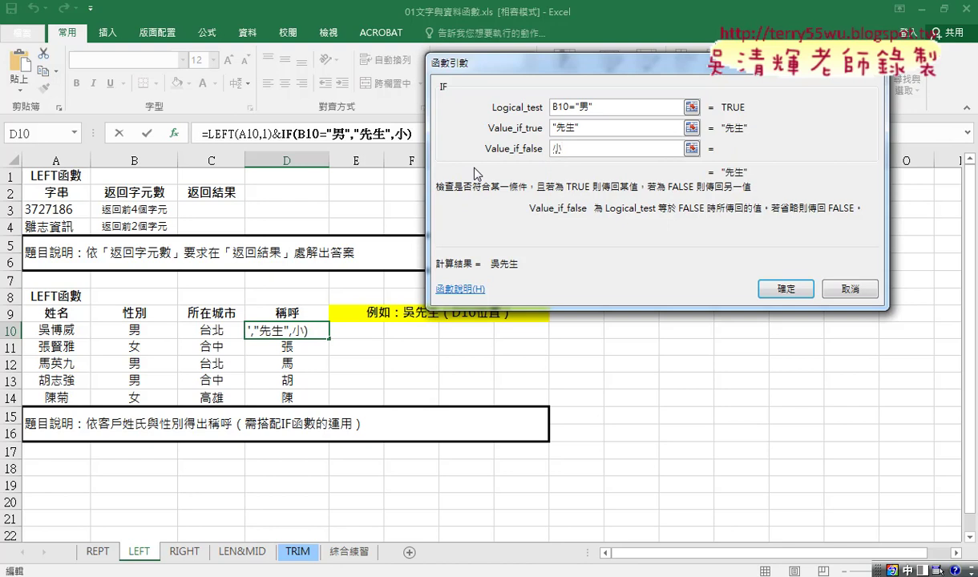
text(姐)
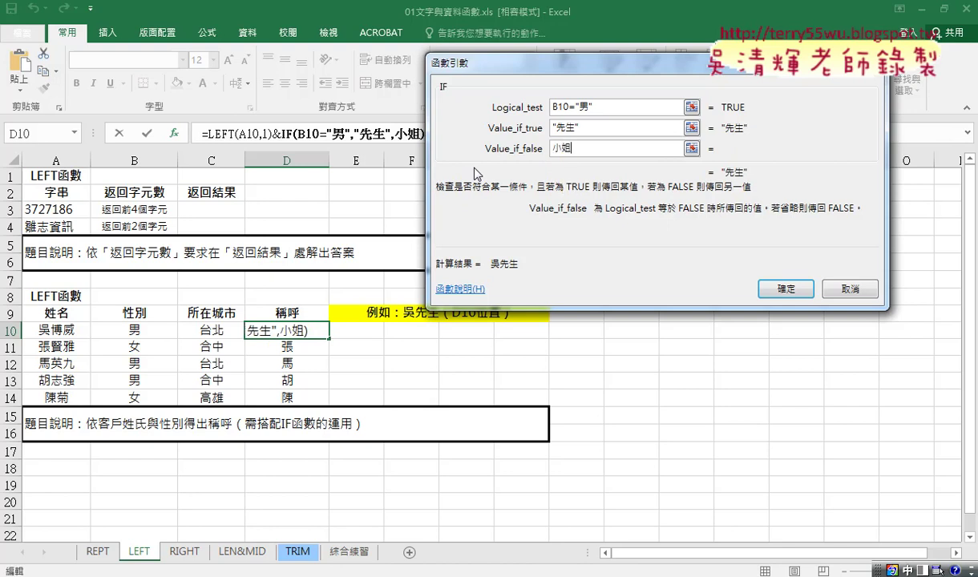
click(587, 124)
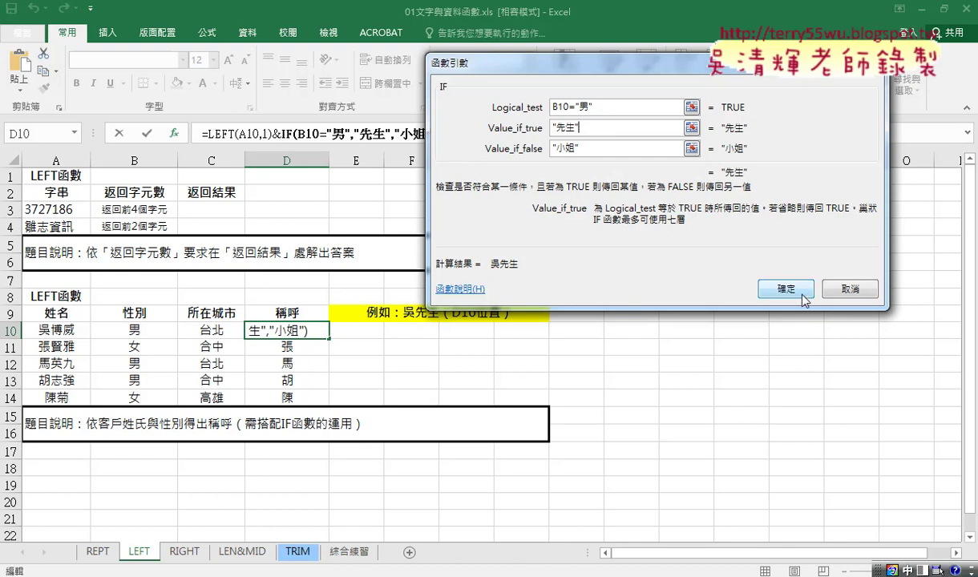
click(773, 290)
Fill D10's salutation formula down to D14, then go to the RIGHT sheet
drag(329, 338, 332, 405)
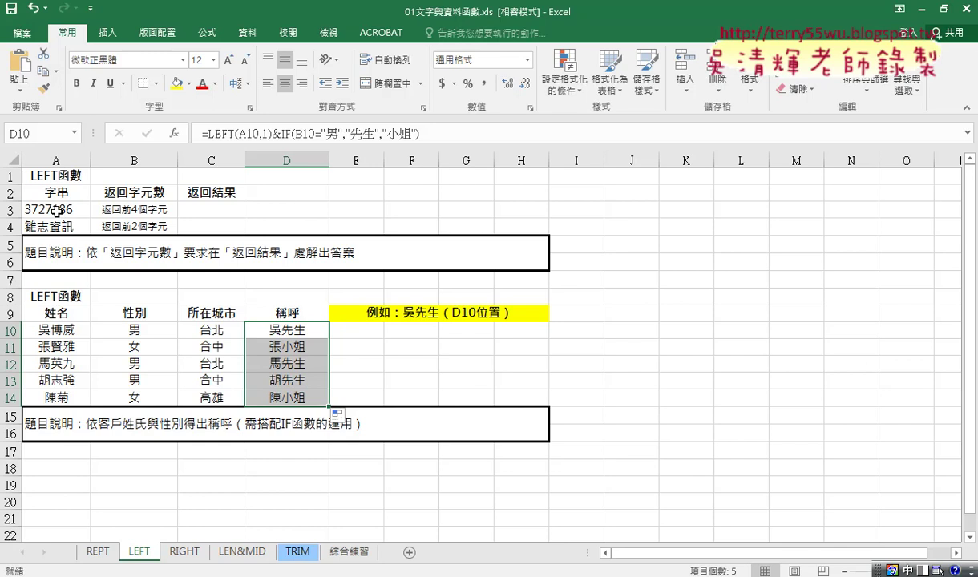
click(176, 554)
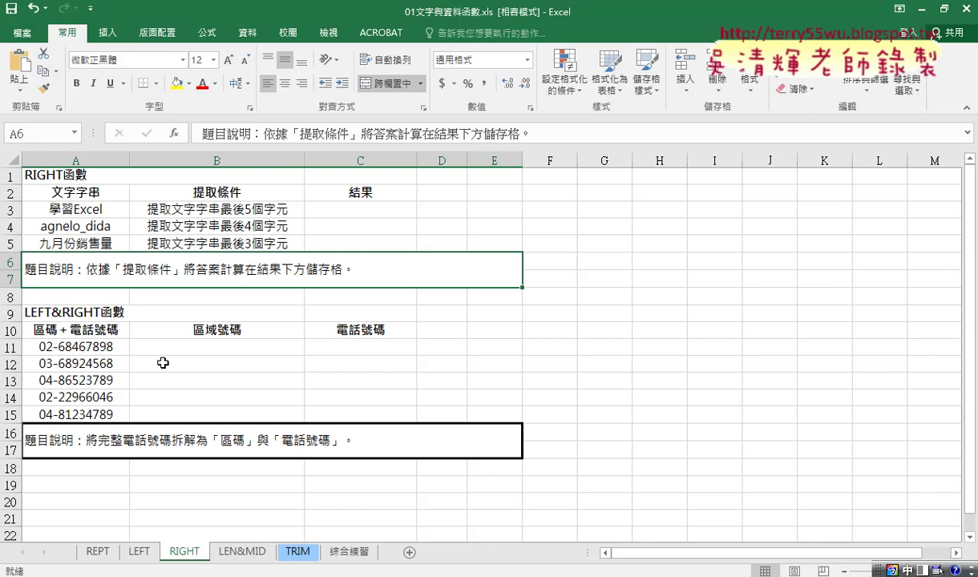
Go to the 綜合練習 sheet and delete the sample phone number in E4
click(353, 559)
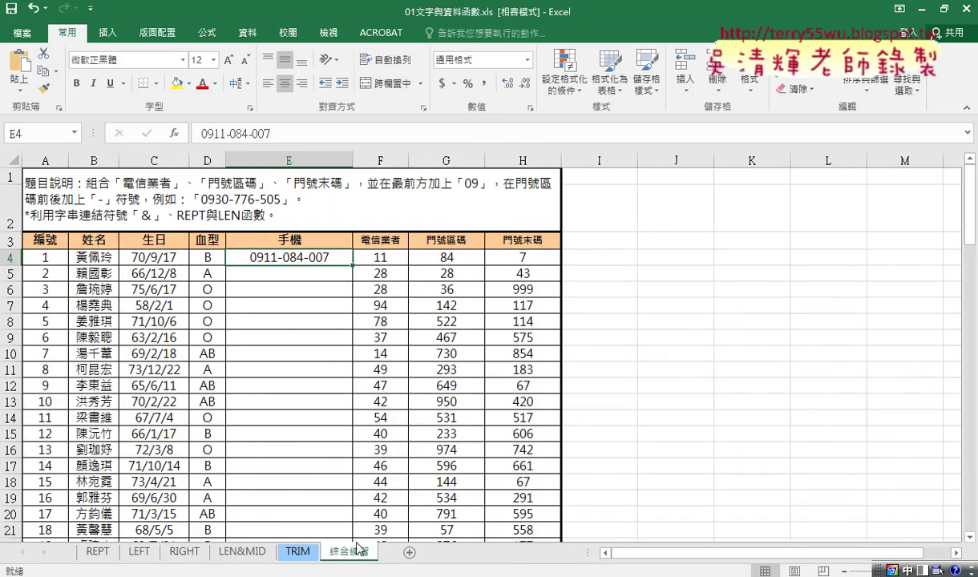
key(Delete)
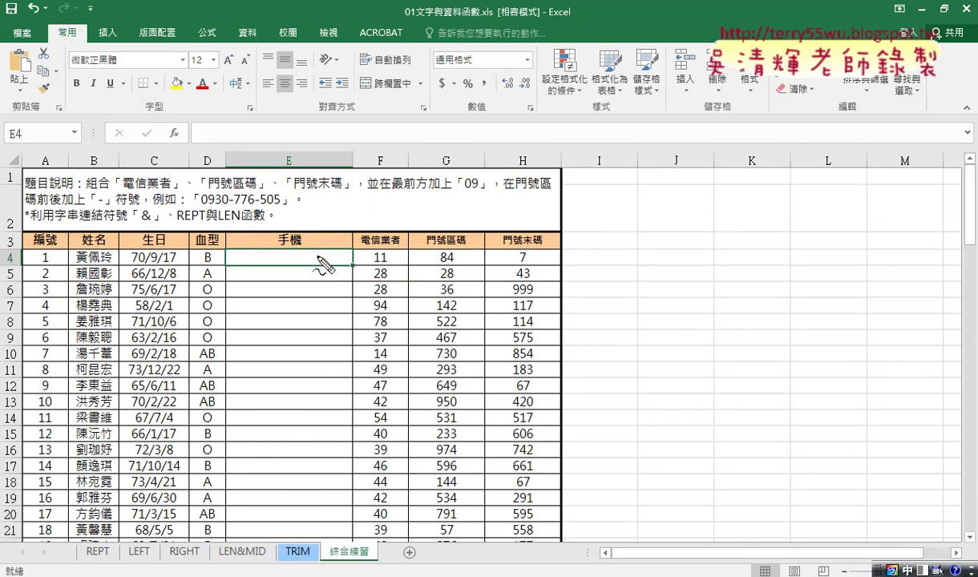
drag(158, 225, 134, 226)
drag(206, 227, 178, 228)
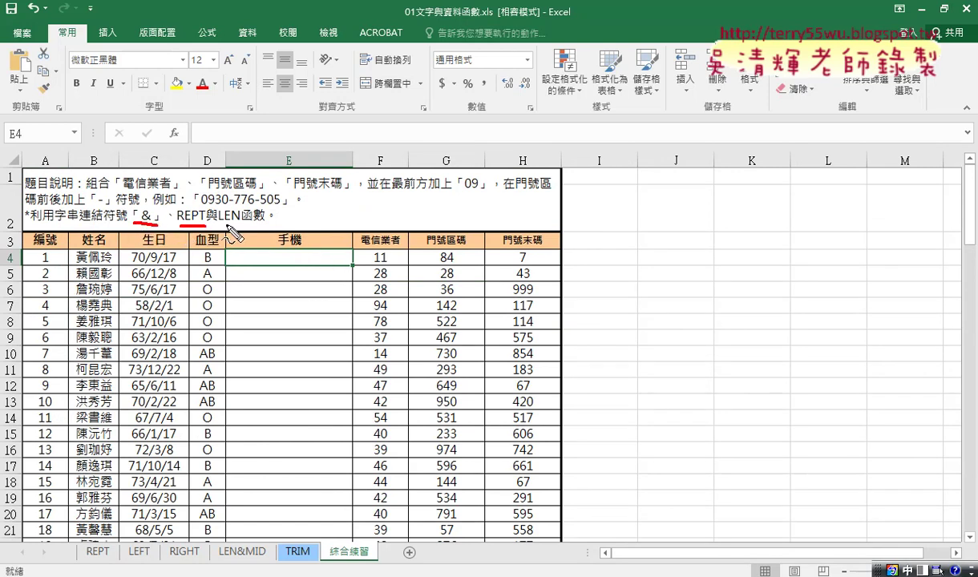
drag(241, 227, 203, 228)
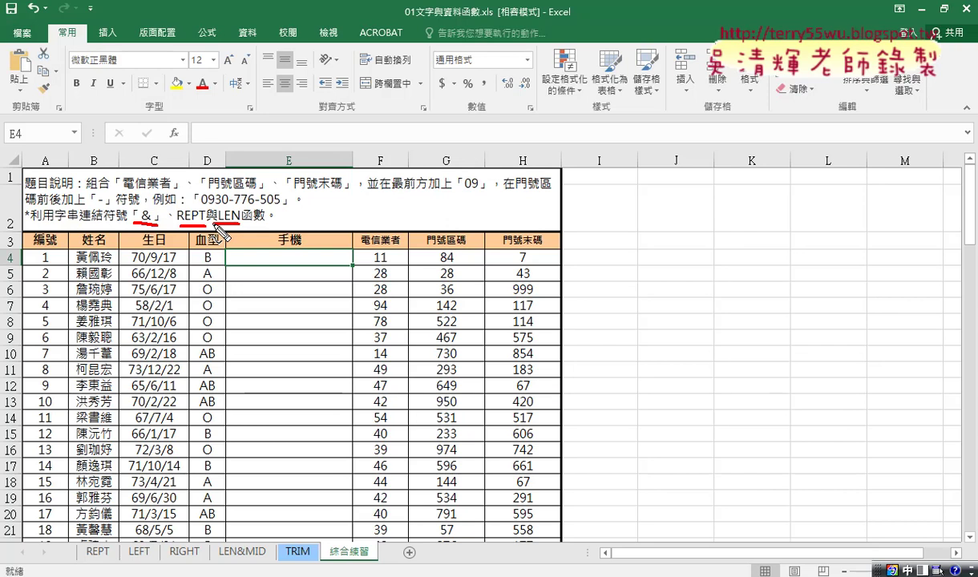
mouse_move(228, 264)
mouse_down()
mouse_move(332, 248)
mouse_move(227, 266)
mouse_up()
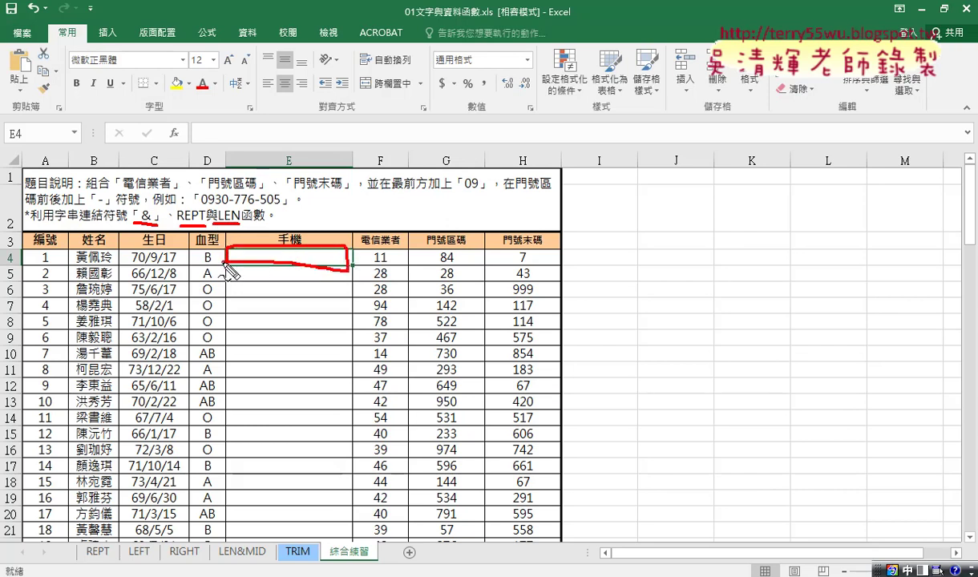
mouse_move(372, 192)
mouse_down()
mouse_move(324, 236)
mouse_move(348, 233)
mouse_up()
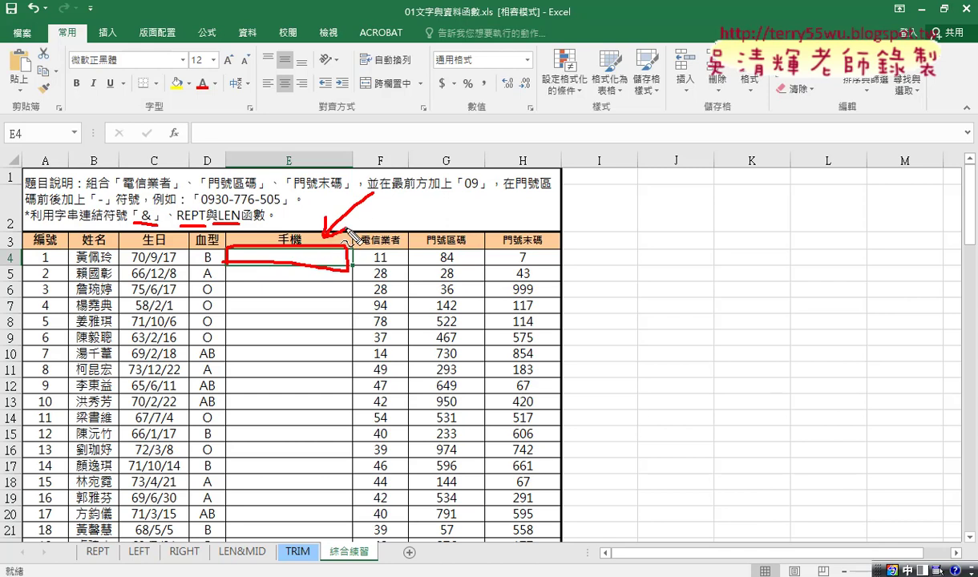